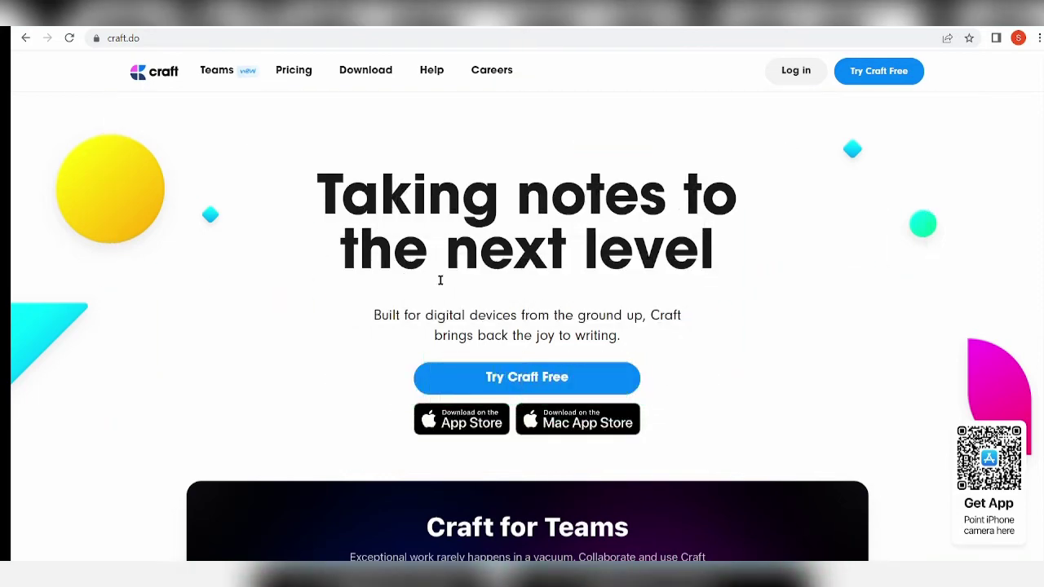
Scroll through the craft.do site to reach docs.craft.do's All Documents, which lists the two starter documents
{"action": "scroll", "coordinate": [403, 401], "scroll_direction": "down", "scroll_amount": 6}
{"action": "scroll", "coordinate": [415, 394], "scroll_direction": "down", "scroll_amount": 2}
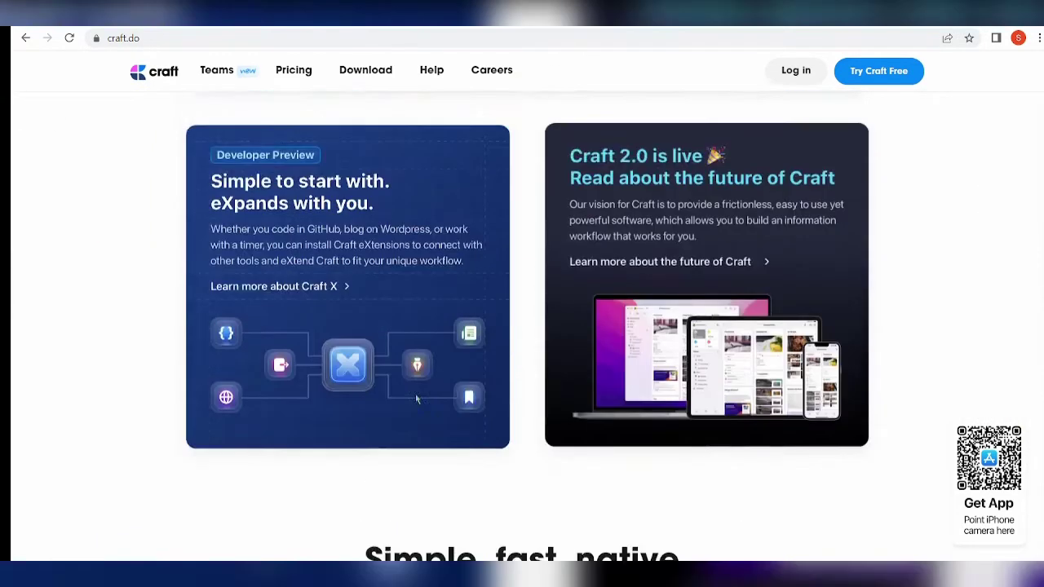
{"action": "scroll", "coordinate": [415, 393], "scroll_direction": "up", "scroll_amount": 9}
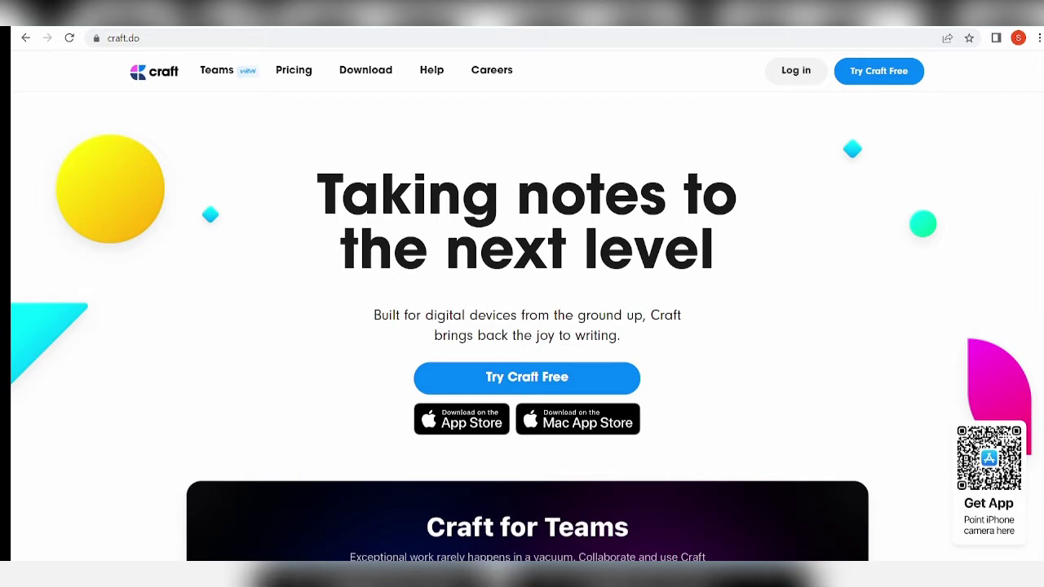
{"action": "scroll", "coordinate": [349, 264], "scroll_direction": "down", "scroll_amount": 10}
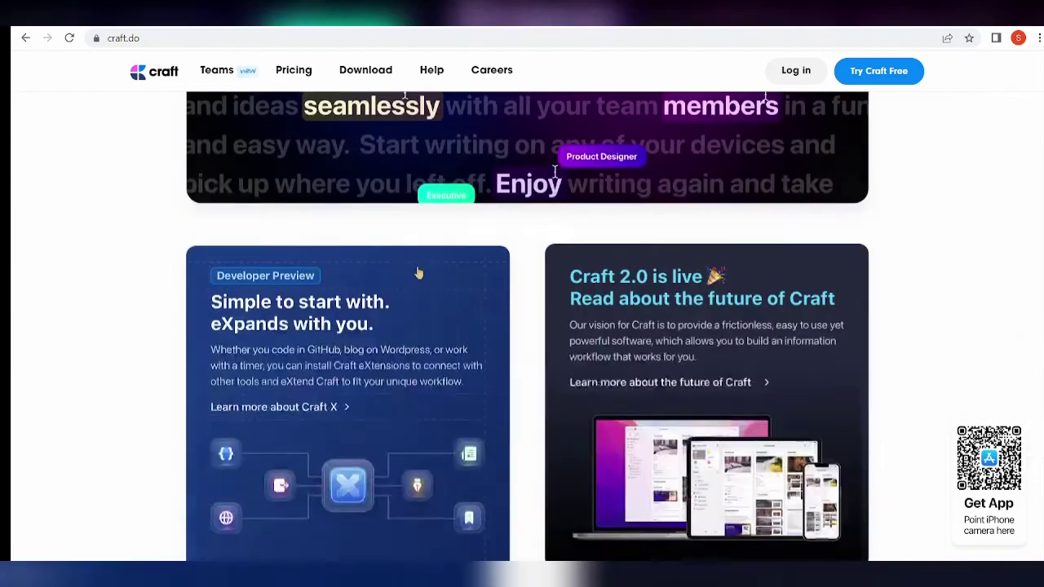
{"action": "scroll", "coordinate": [373, 551], "scroll_direction": "up", "scroll_amount": 1}
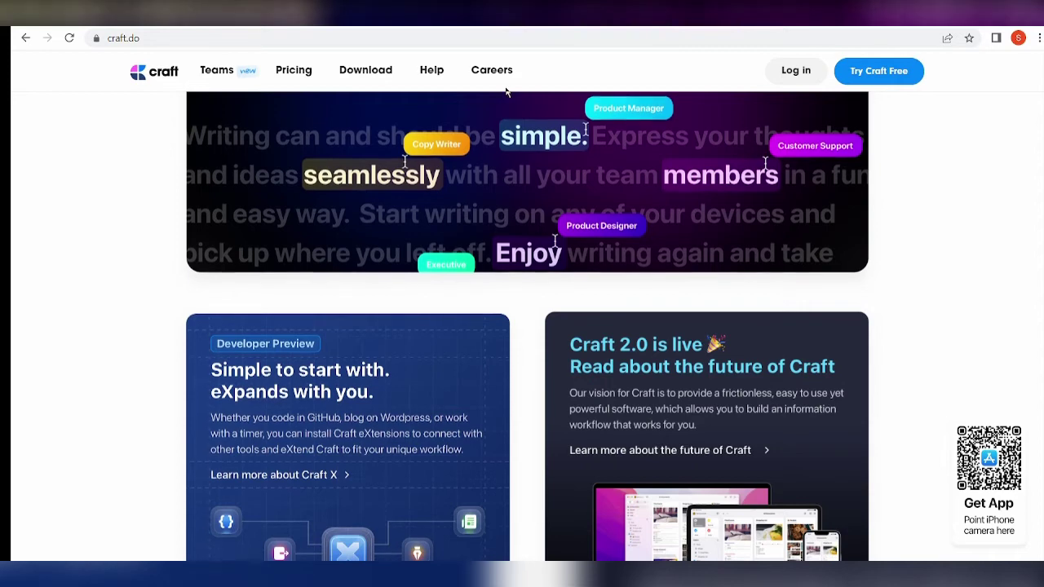
{"action": "scroll", "coordinate": [455, 296], "scroll_direction": "down", "scroll_amount": 5}
{"action": "scroll", "coordinate": [454, 296], "scroll_direction": "up", "scroll_amount": 10}
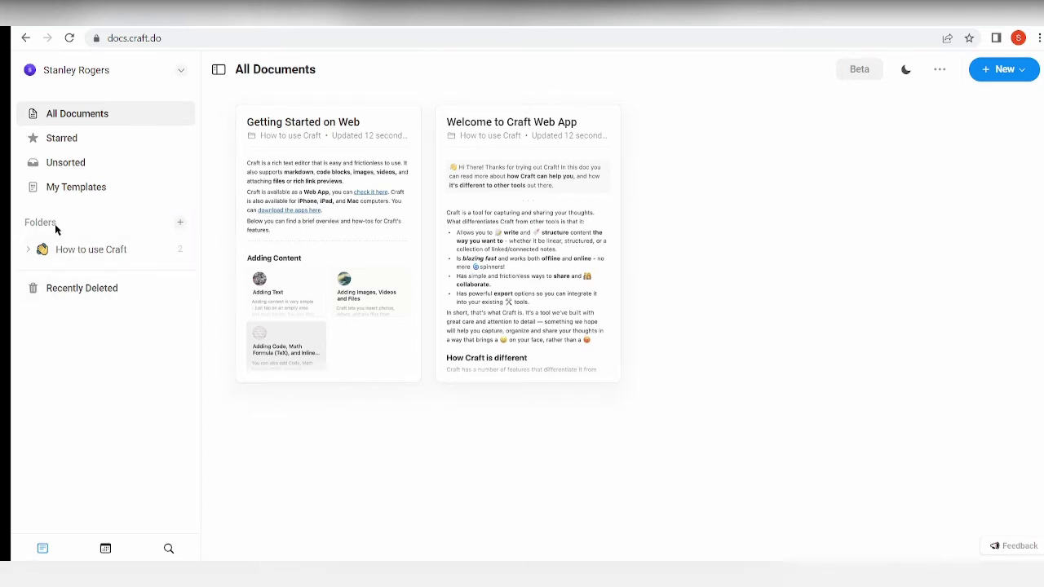
Add a folder named 'Your notes go here', fixing a typo in the name before creating it
{"action": "left_click", "coordinate": [181, 223]}
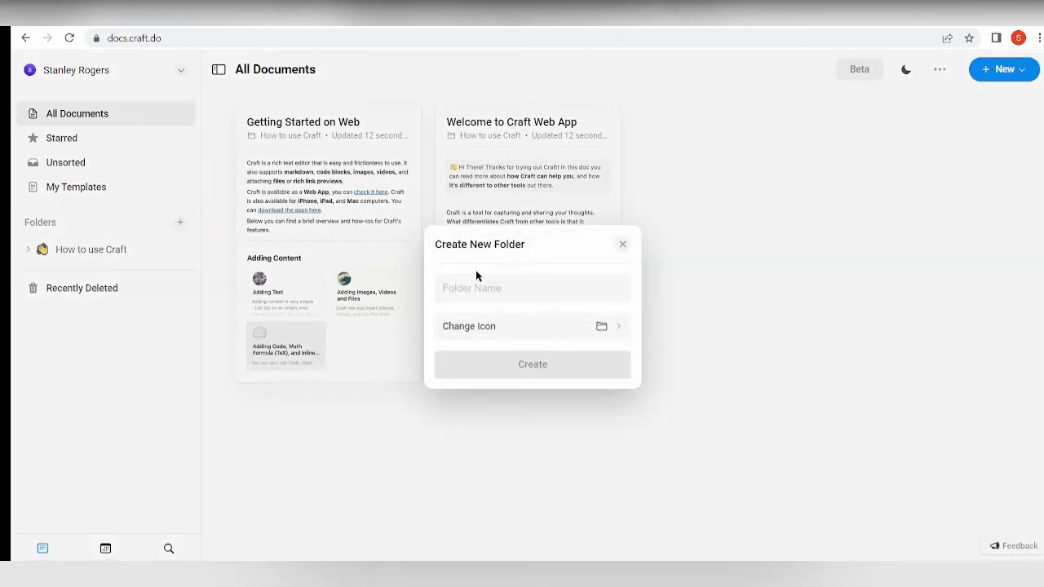
{"action": "left_click", "coordinate": [540, 283]}
{"action": "type", "text": "Your note go "}
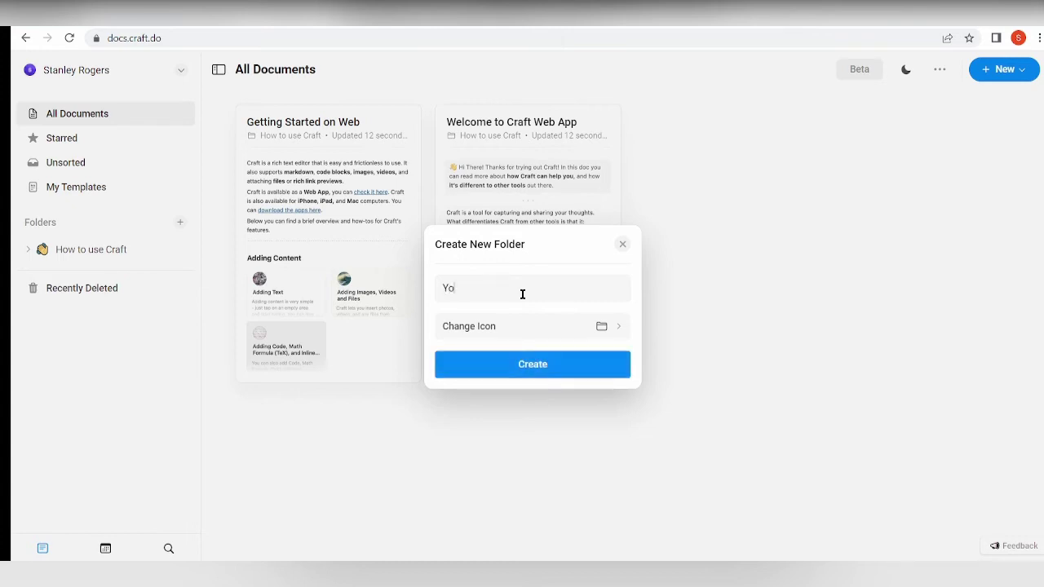
{"action": "type", "text": "here"}
{"action": "left_click", "coordinate": [489, 290]}
{"action": "left_click", "coordinate": [602, 374]}
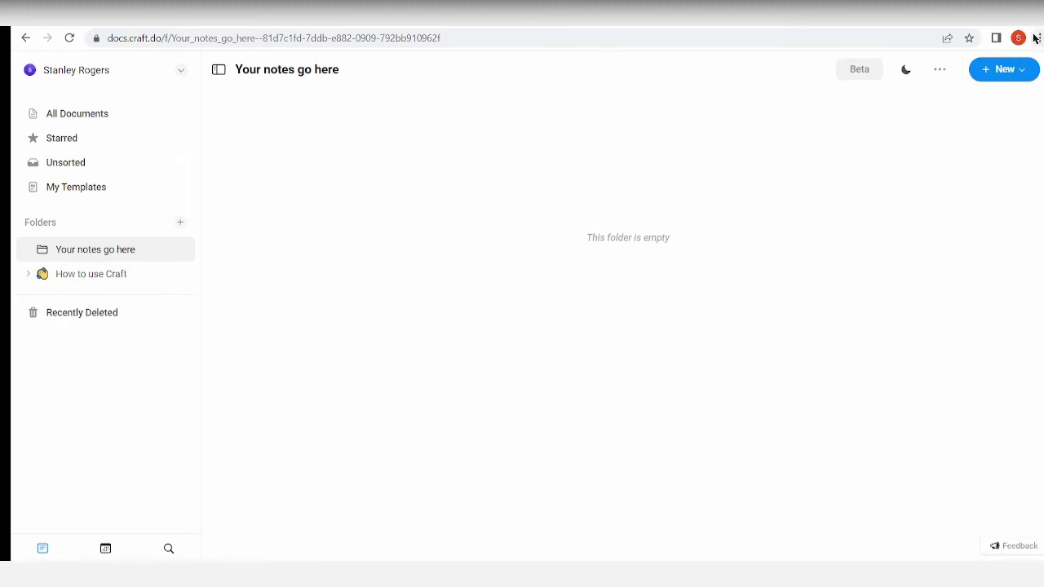
Open today's Apr 18, 2022 daily note as a Quick Note and briefly show its date calendar
{"action": "left_click", "coordinate": [1019, 77]}
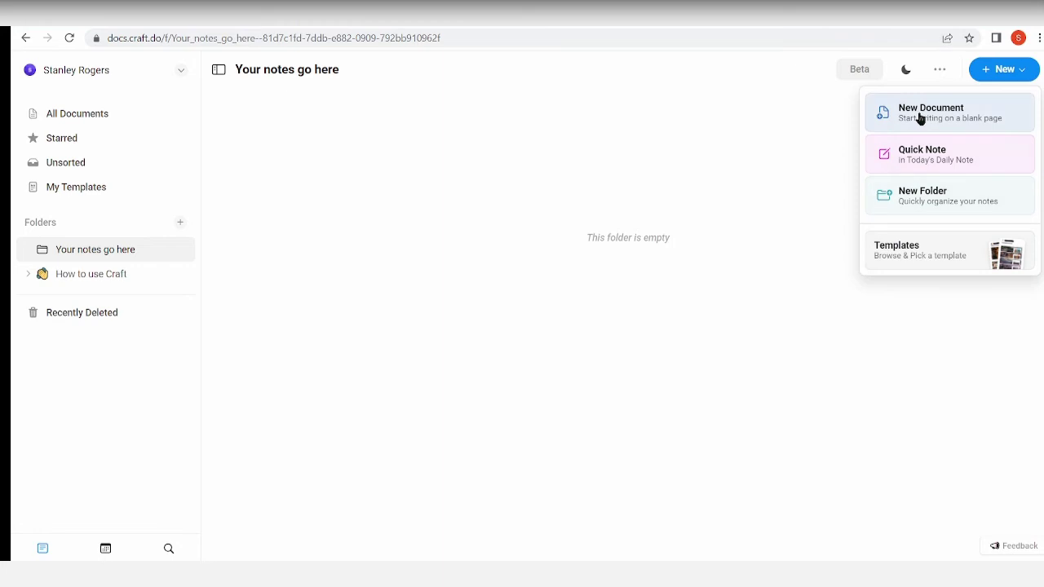
{"action": "left_click", "coordinate": [927, 163]}
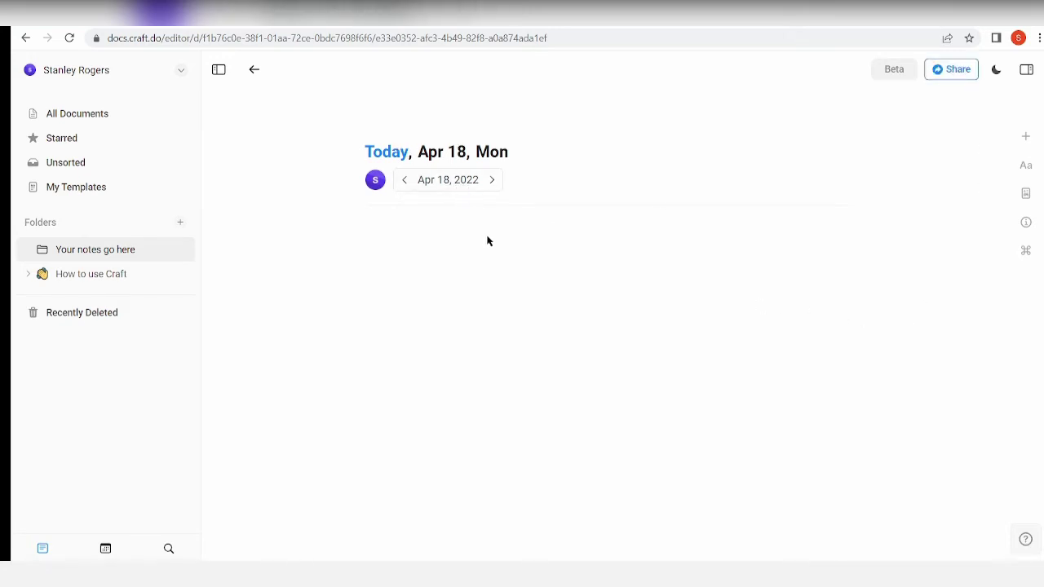
{"action": "left_click", "coordinate": [446, 180]}
{"action": "left_click", "coordinate": [446, 181]}
Type test text on the note's first line and erase it, then open and close the calendar twice
{"action": "left_click", "coordinate": [378, 312]}
{"action": "type", "text": "dhsdksiodhj"}
{"action": "key", "text": "BackSpace"}
{"action": "key", "text": "BackSpace"}
{"action": "key", "text": "BackSpace"}
{"action": "key", "text": "BackSpace"}
{"action": "key", "text": "BackSpace"}
{"action": "key", "text": "BackSpace"}
{"action": "key", "text": "BackSpace"}
{"action": "key", "text": "BackSpace"}
{"action": "key", "text": "BackSpace"}
{"action": "key", "text": "BackSpace"}
{"action": "key", "text": "BackSpace"}
{"action": "left_click", "coordinate": [462, 179]}
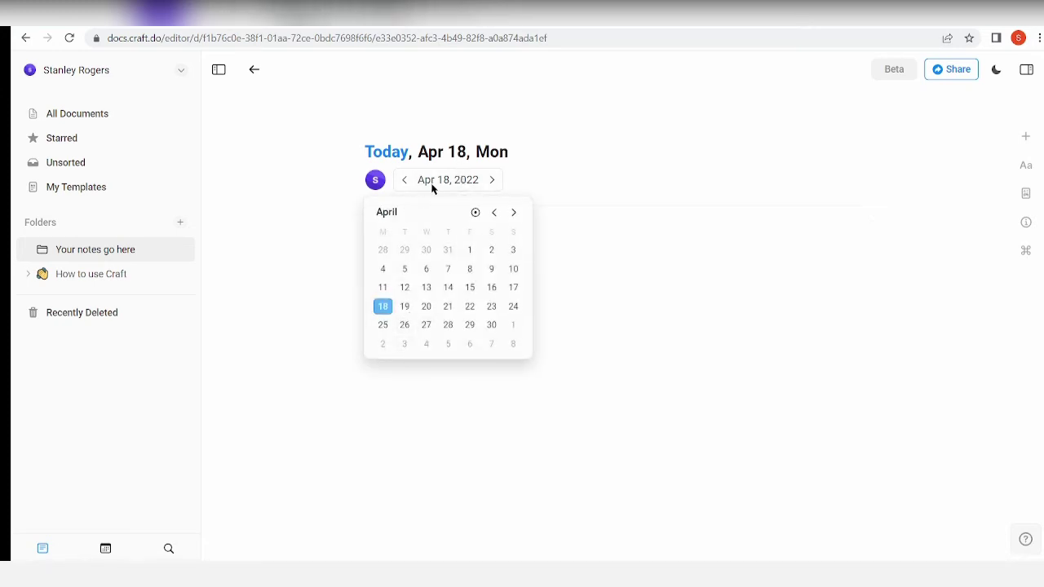
{"action": "left_click", "coordinate": [619, 210]}
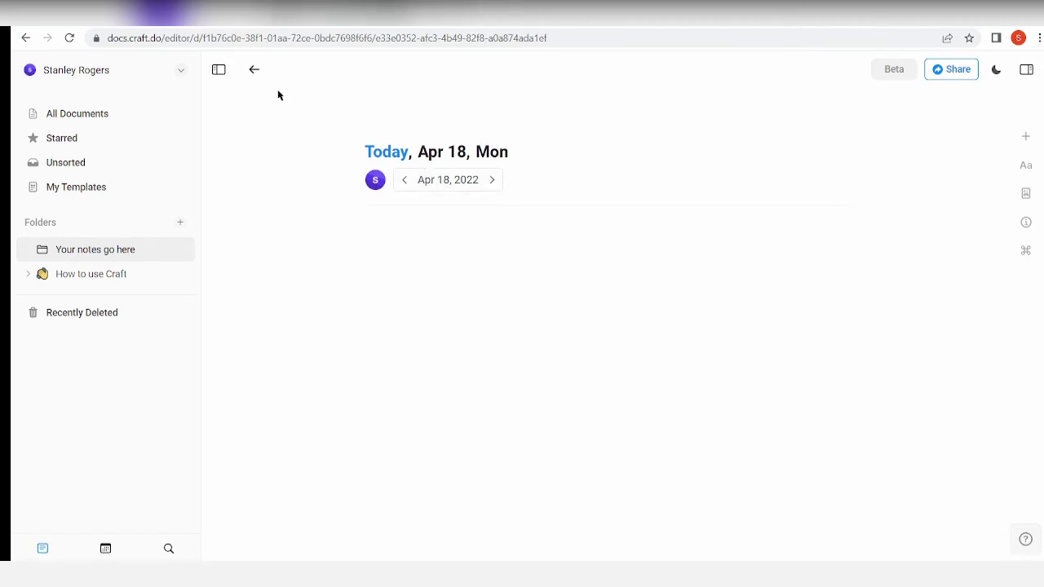
{"action": "left_click", "coordinate": [424, 191]}
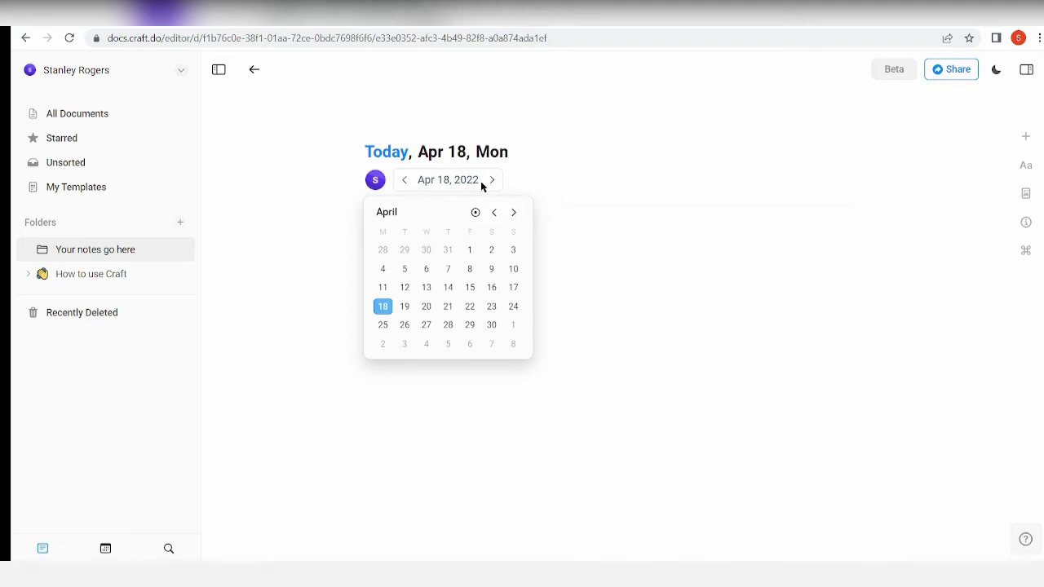
{"action": "left_click", "coordinate": [596, 151]}
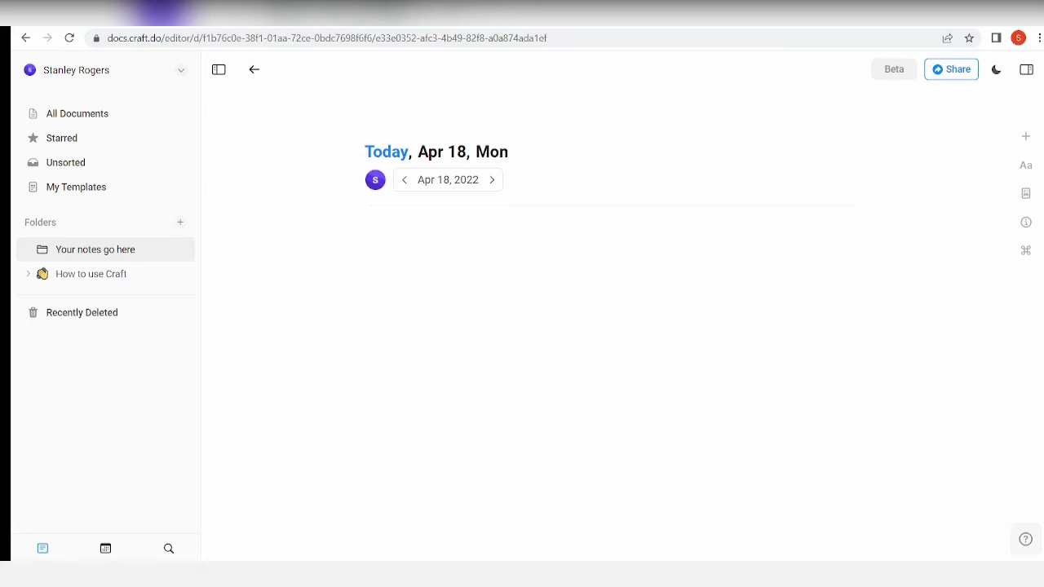
Create a new folder named 'hi there i'm new' from the How to use Craft view
{"action": "left_click", "coordinate": [364, 227]}
{"action": "left_click", "coordinate": [105, 278]}
{"action": "left_click", "coordinate": [180, 223]}
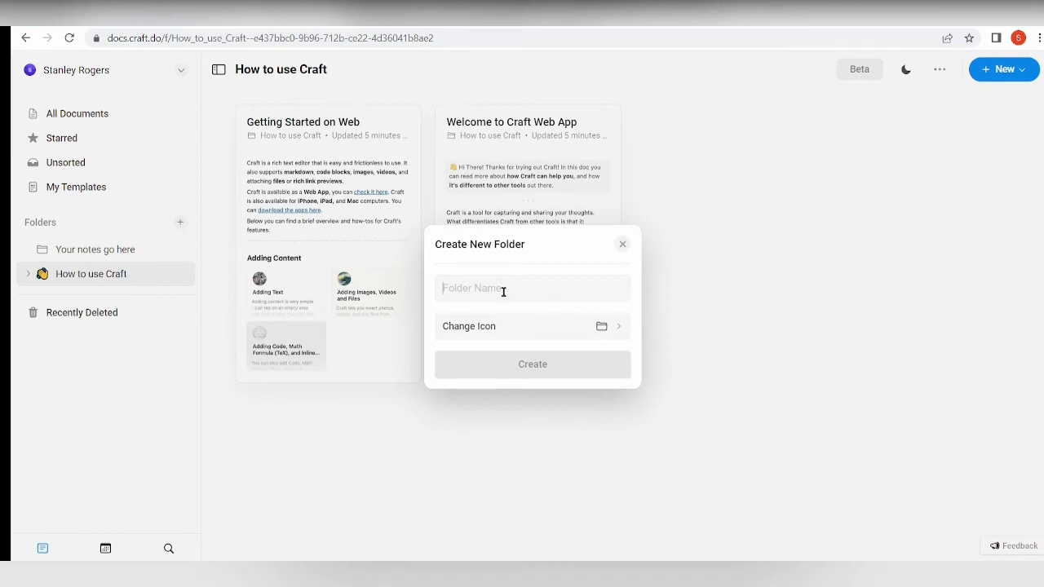
{"action": "type", "text": "hi"}
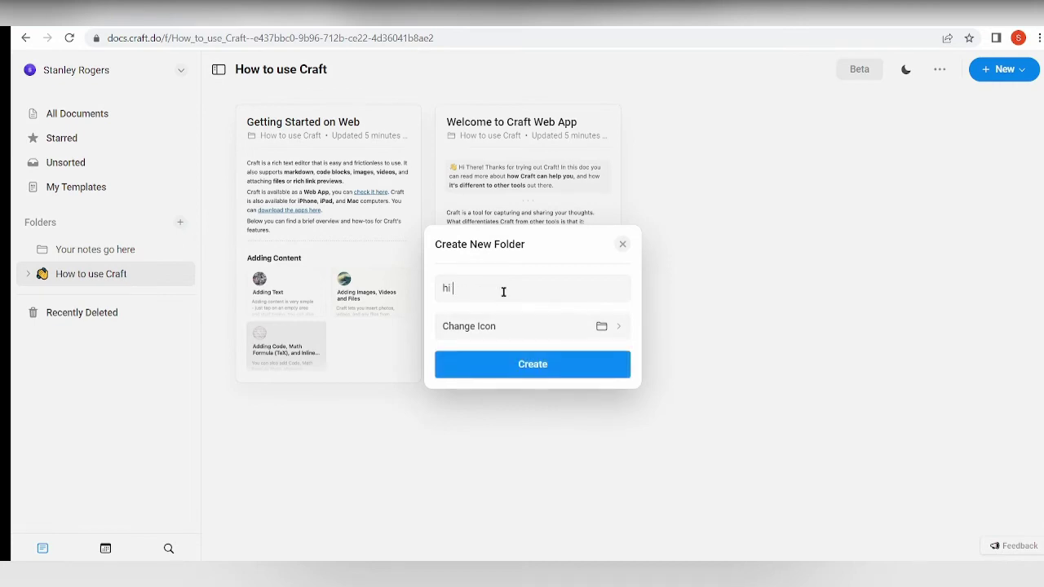
{"action": "type", "text": " there"}
{"action": "type", "text": " it's me"}
{"action": "key", "text": "Return"}
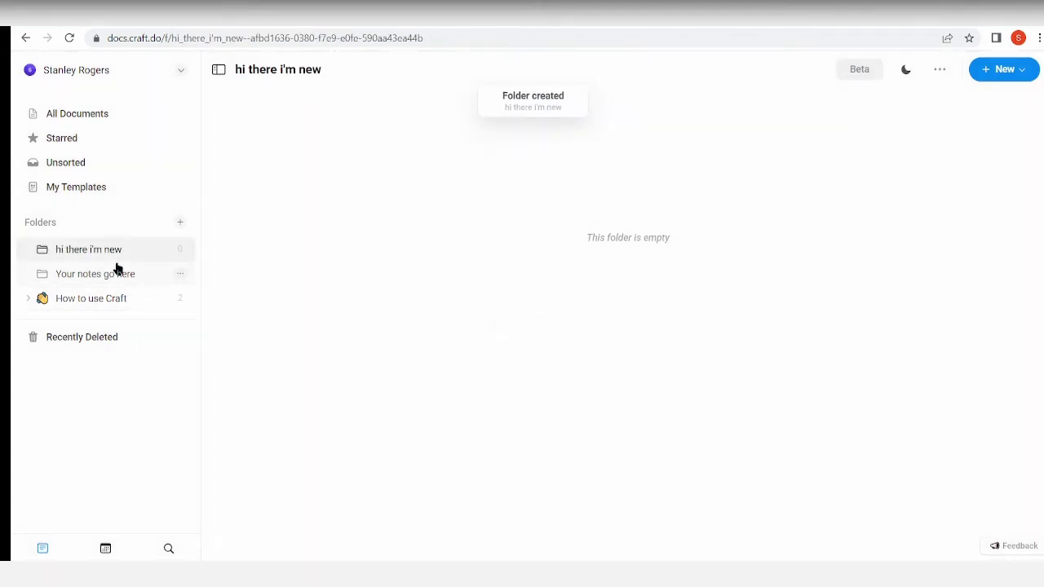
Browse the new folder and Your notes go here, then return to How to use Craft
{"action": "left_click", "coordinate": [100, 274]}
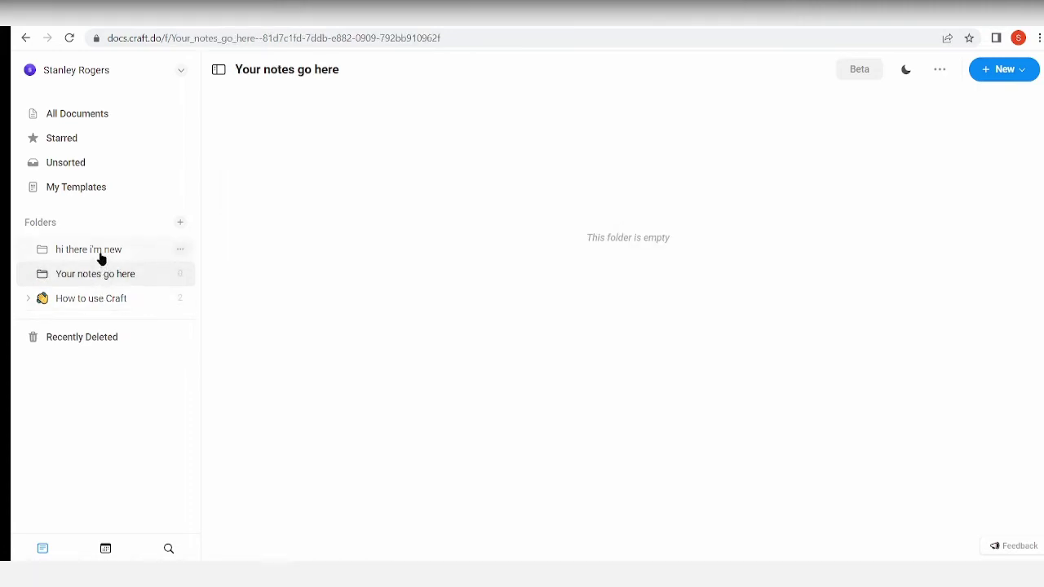
{"action": "left_click", "coordinate": [101, 257]}
{"action": "left_click", "coordinate": [102, 273]}
{"action": "left_click", "coordinate": [181, 274]}
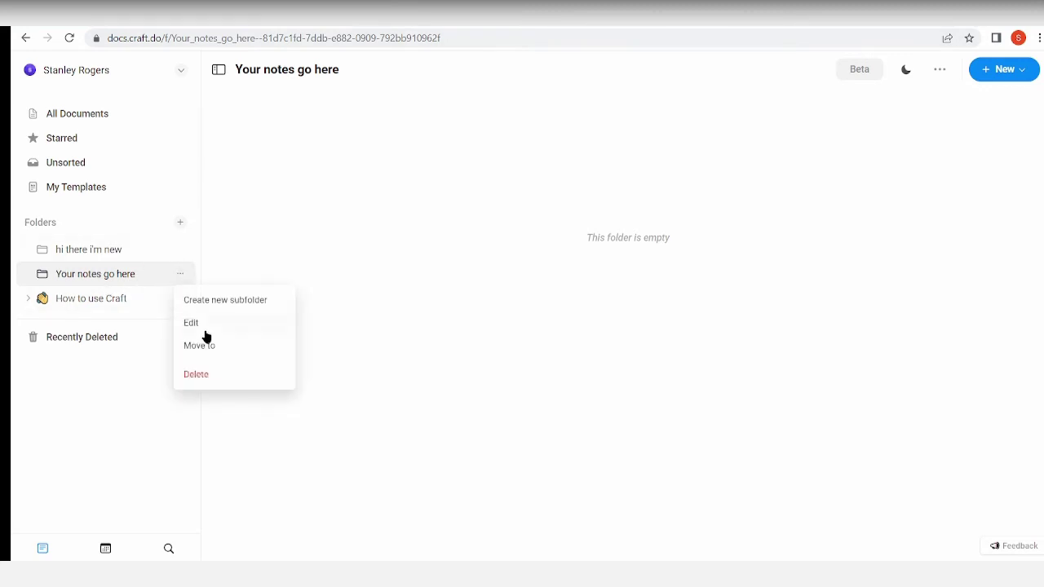
{"action": "left_click", "coordinate": [108, 300]}
{"action": "left_click", "coordinate": [94, 300]}
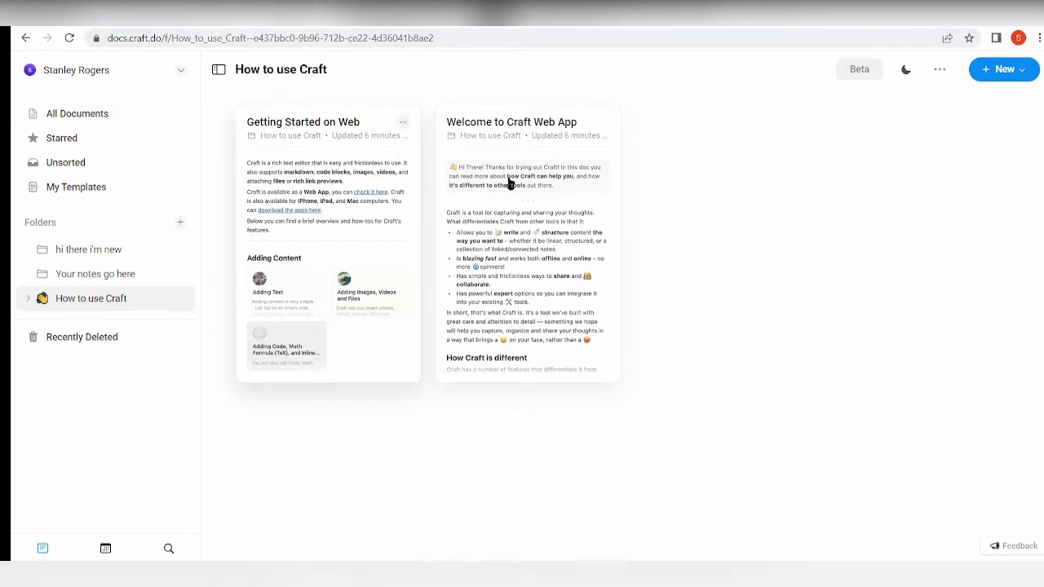
Star Welcome to Craft Web App, then duplicate it as Copy of Welcome to Craft Web App
{"action": "left_click", "coordinate": [601, 123]}
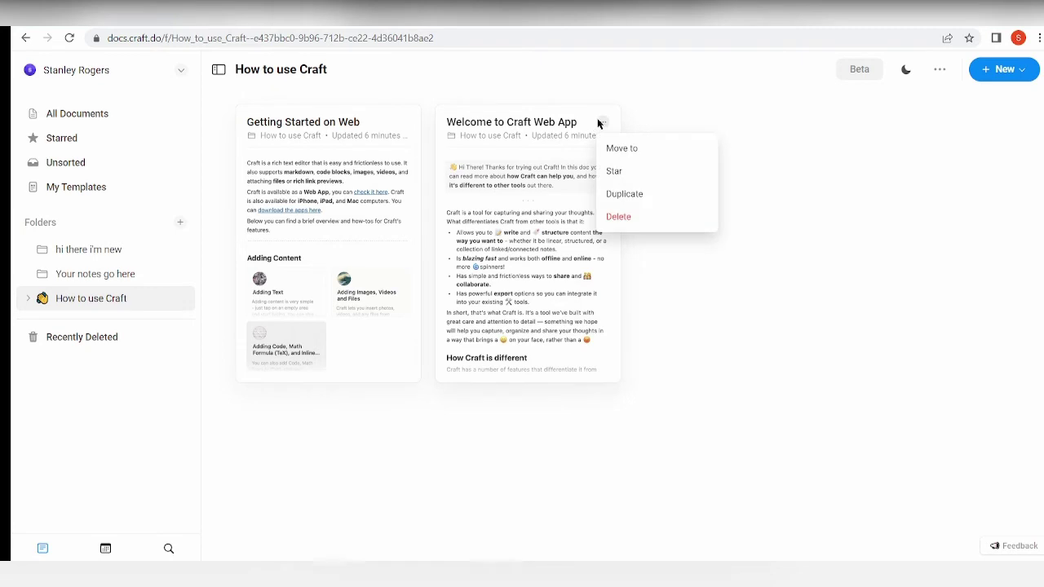
{"action": "left_click", "coordinate": [620, 173]}
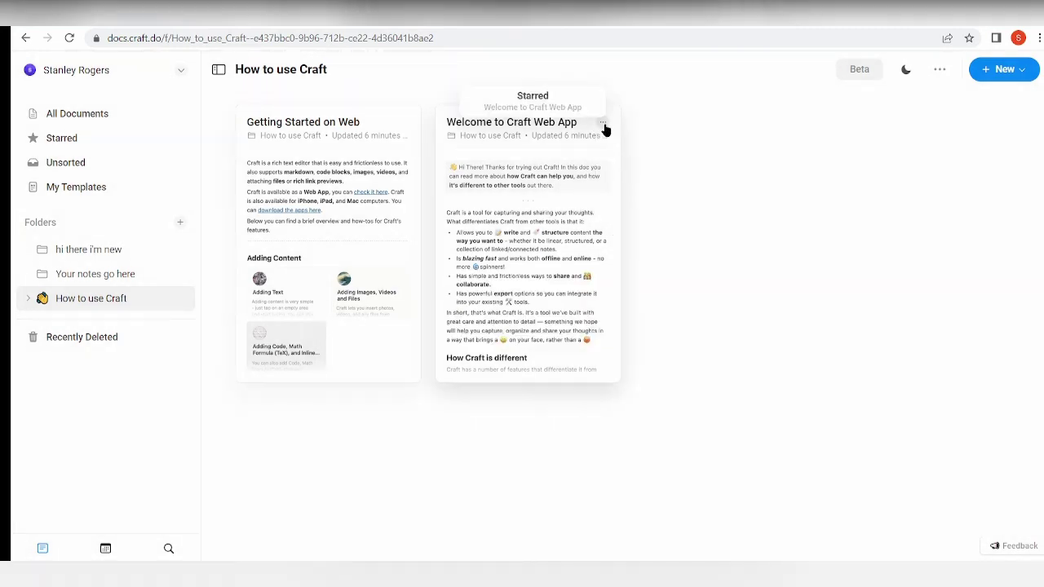
{"action": "left_click", "coordinate": [603, 123]}
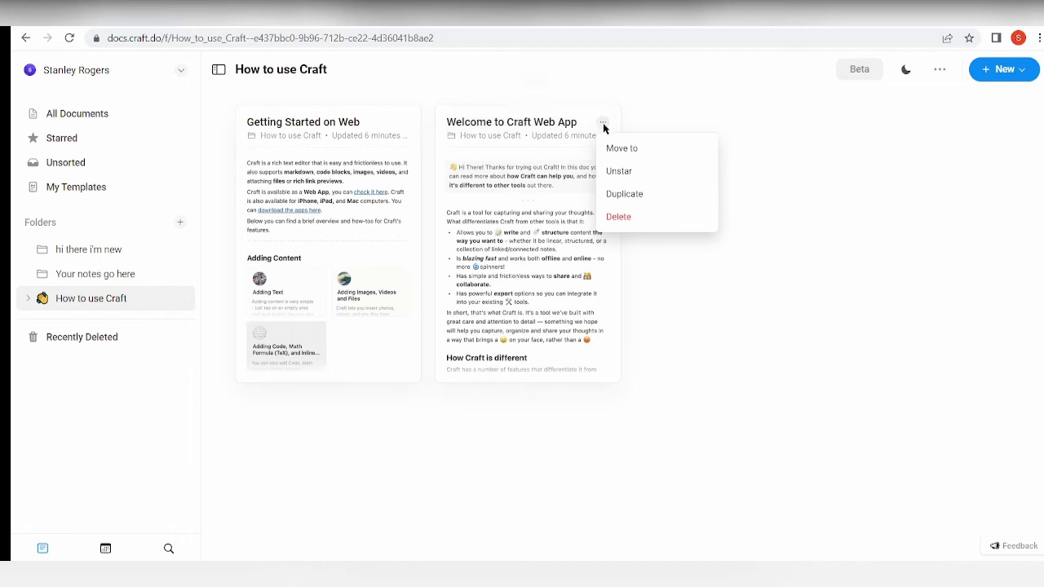
{"action": "left_click", "coordinate": [641, 202]}
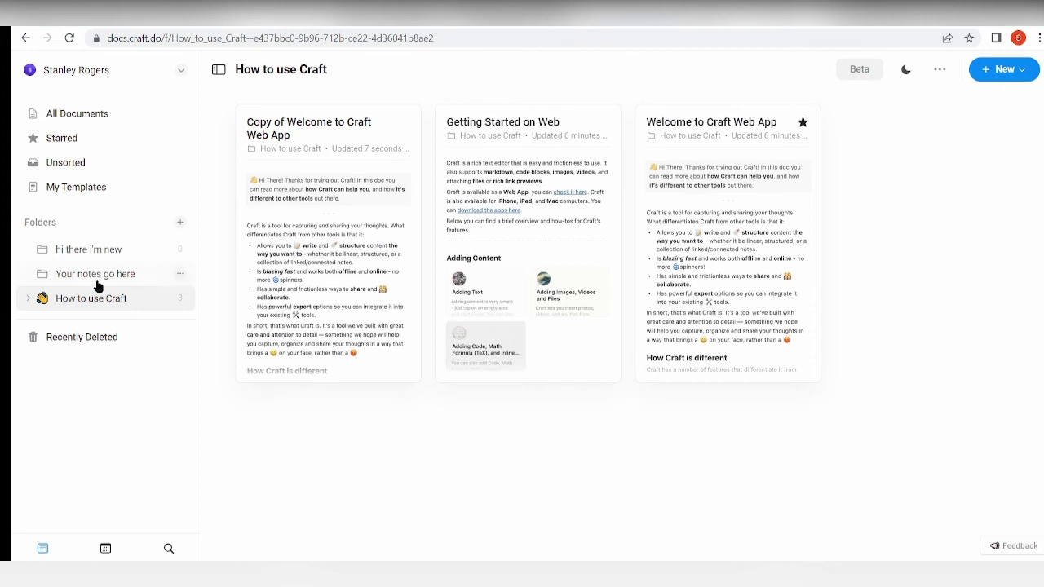
Flip through the sidebar folders, then start a Quick Note in today's Apr 18 daily note
{"action": "left_click", "coordinate": [100, 274]}
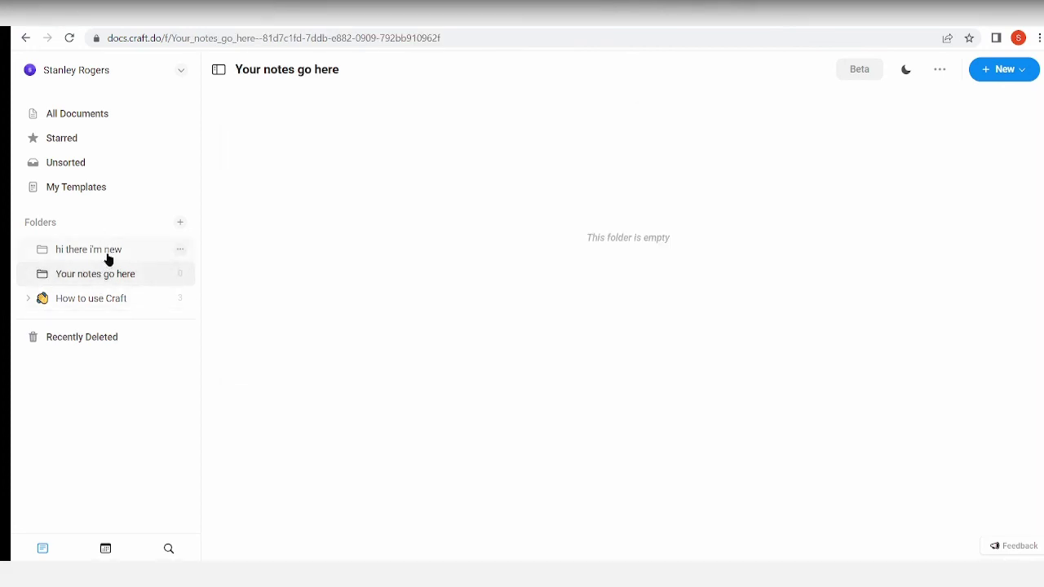
{"action": "left_click", "coordinate": [107, 255]}
{"action": "left_click", "coordinate": [103, 304]}
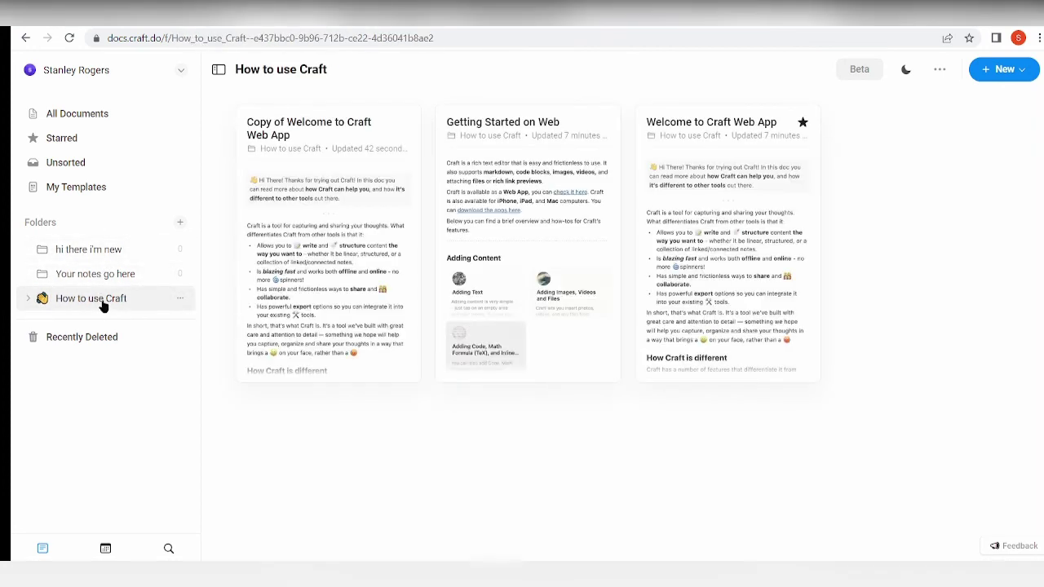
{"action": "left_click", "coordinate": [98, 245]}
{"action": "left_click", "coordinate": [1010, 75]}
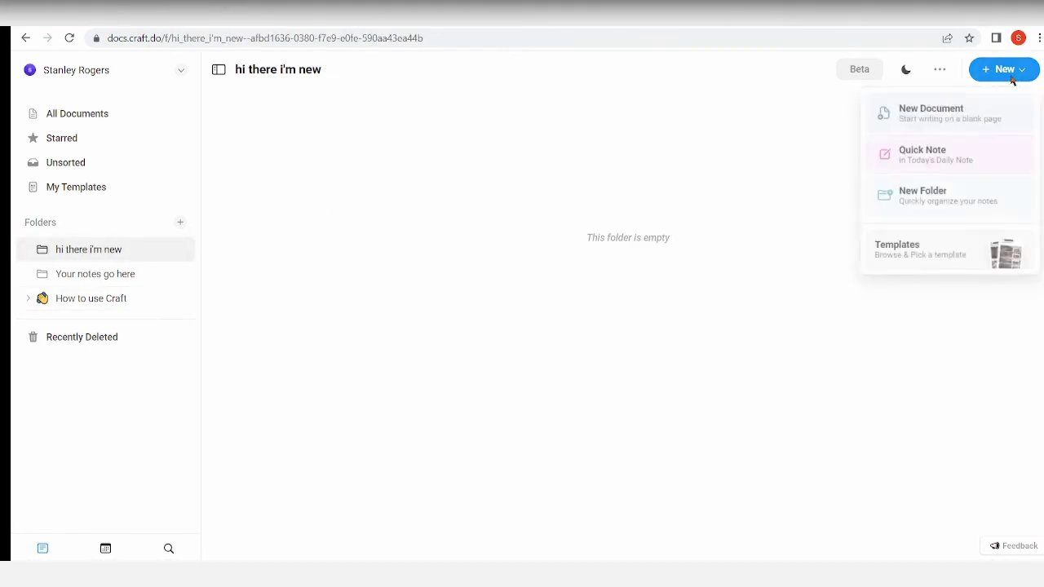
{"action": "left_click", "coordinate": [922, 168]}
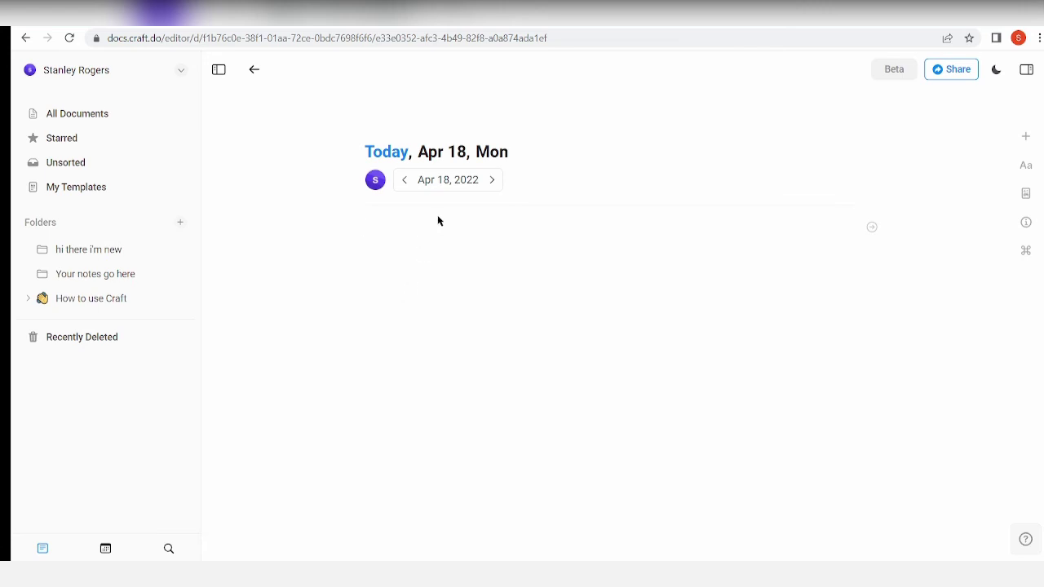
Write 'new note here' in the daily note and briefly open the Insert panel
{"action": "type", "text": "ew note her"}
{"action": "key", "text": "Return"}
{"action": "key", "text": "BackSpace"}
{"action": "left_click", "coordinate": [1025, 137]}
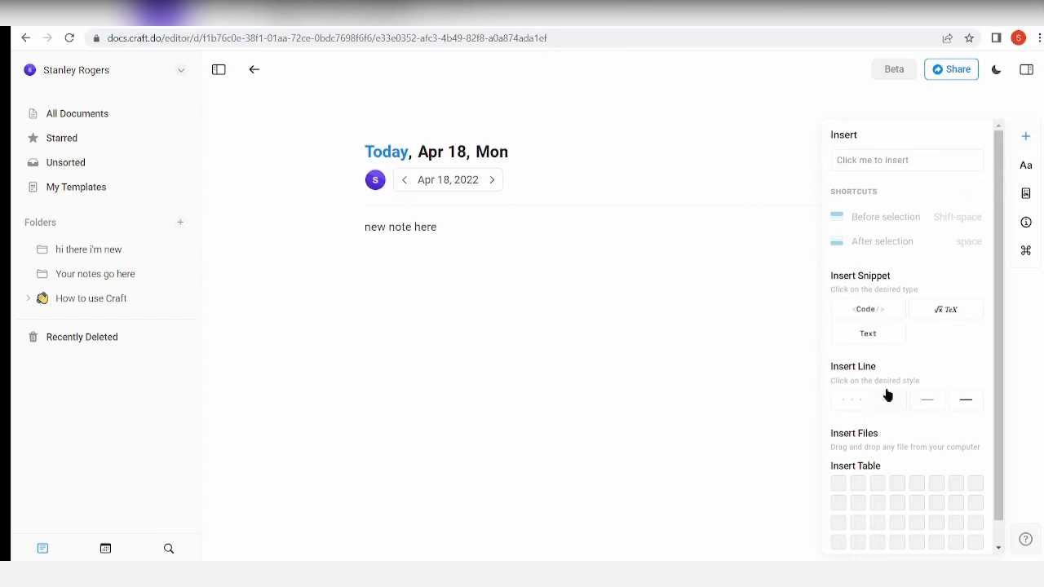
{"action": "left_click", "coordinate": [763, 334]}
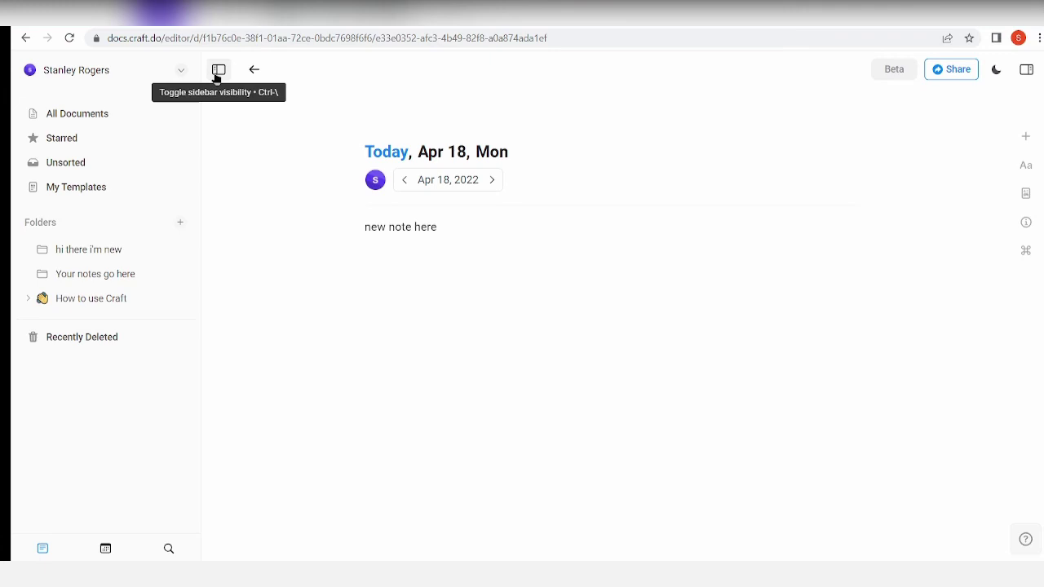
Hide and reshow the folder sidebar, then go back to the hi there i'm new folder
{"action": "left_click", "coordinate": [217, 73]}
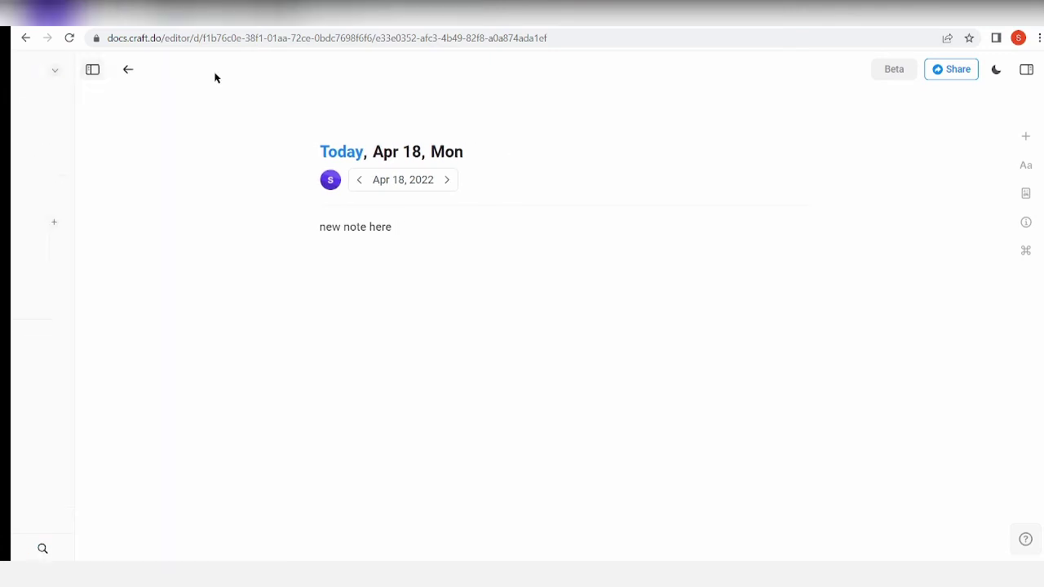
{"action": "left_click", "coordinate": [28, 70]}
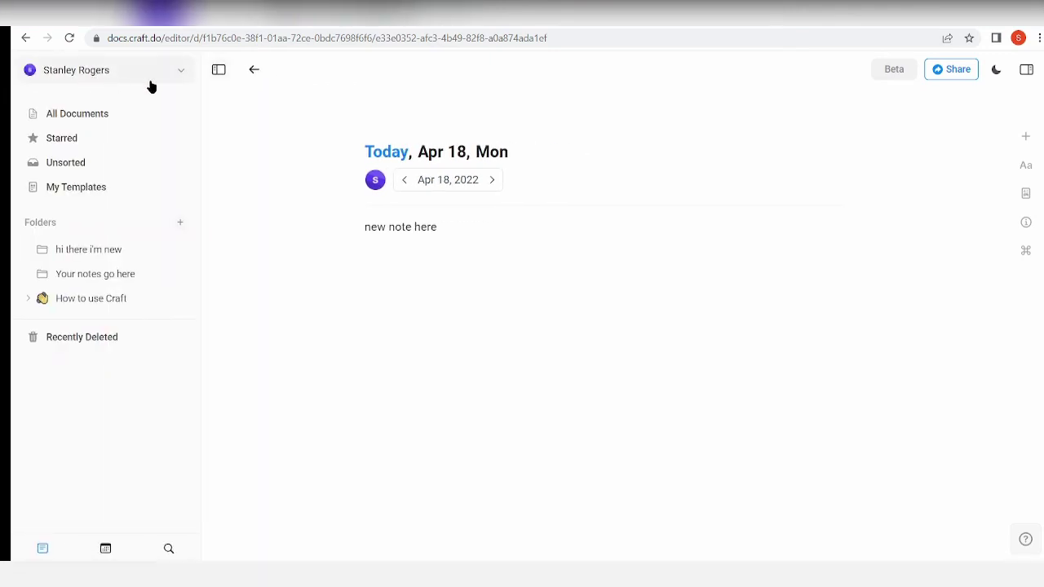
{"action": "left_click", "coordinate": [253, 70]}
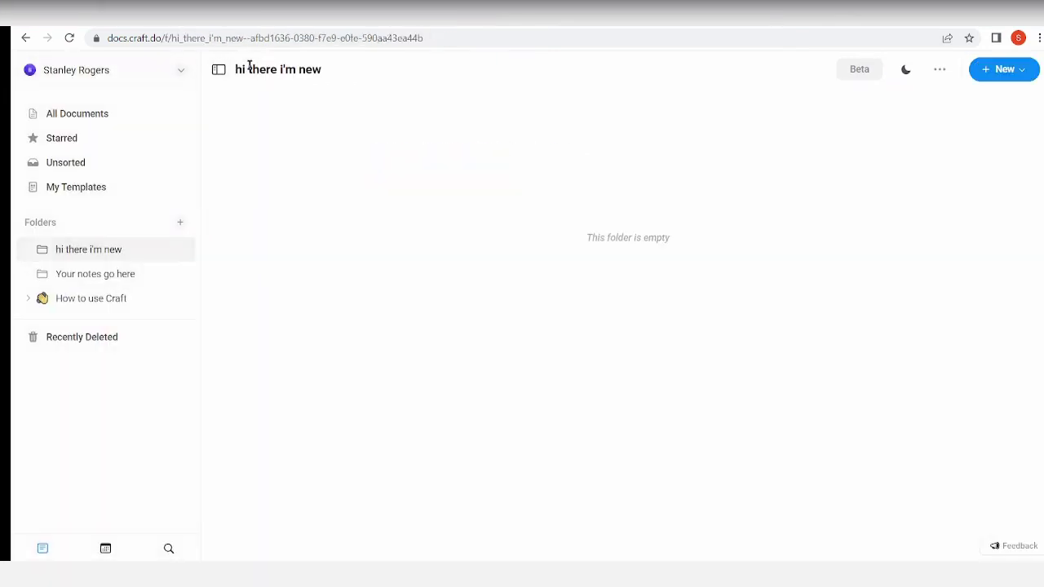
Reopen today's daily note via New > Quick Note and erase stray characters typed after 'new note here'
{"action": "left_click", "coordinate": [122, 276]}
{"action": "left_click", "coordinate": [134, 255]}
{"action": "left_click", "coordinate": [1003, 69]}
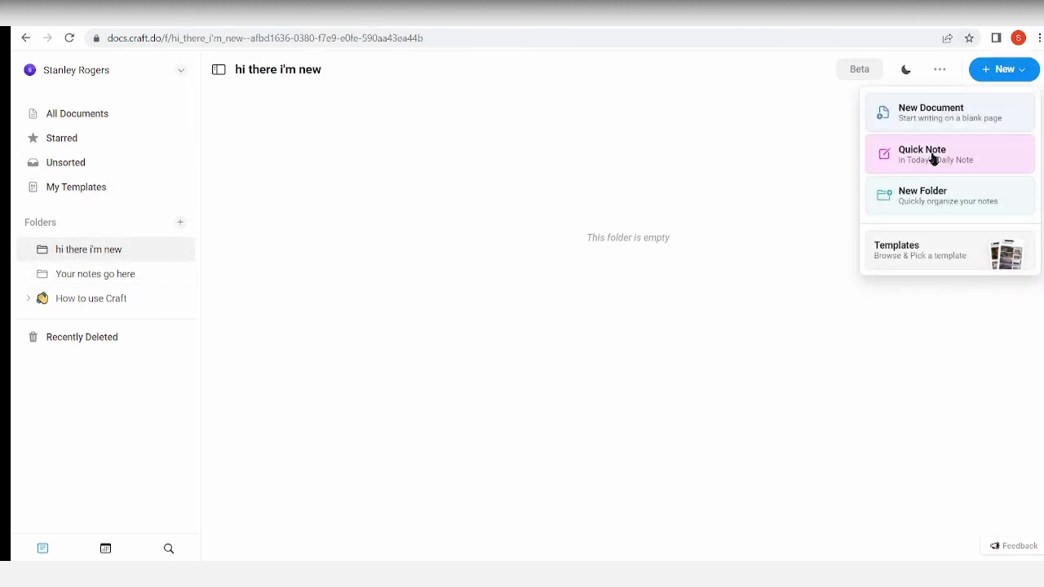
{"action": "left_click", "coordinate": [930, 155]}
{"action": "left_click", "coordinate": [478, 228]}
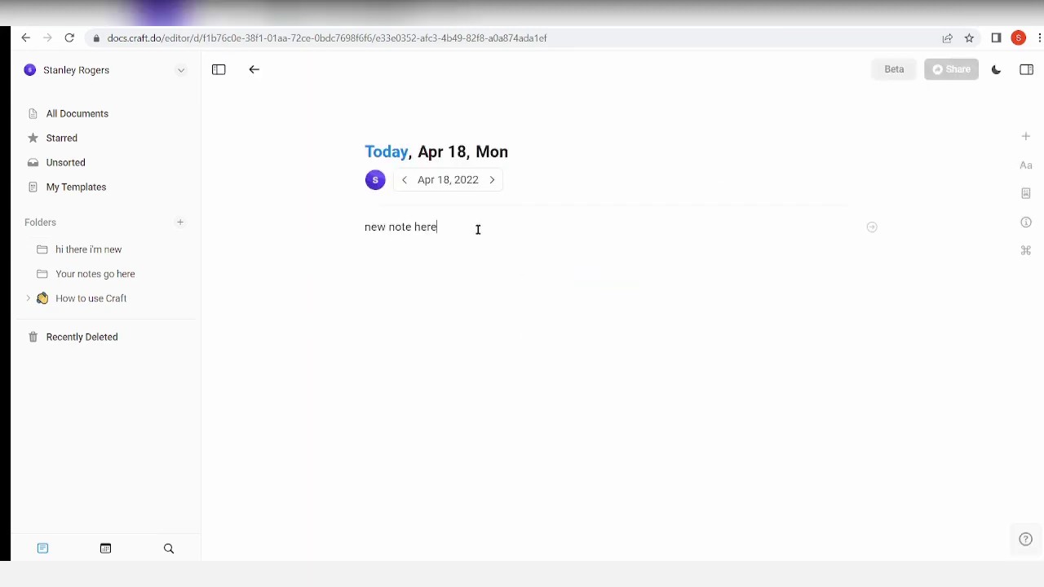
{"action": "type", "text": "kjzasiah"}
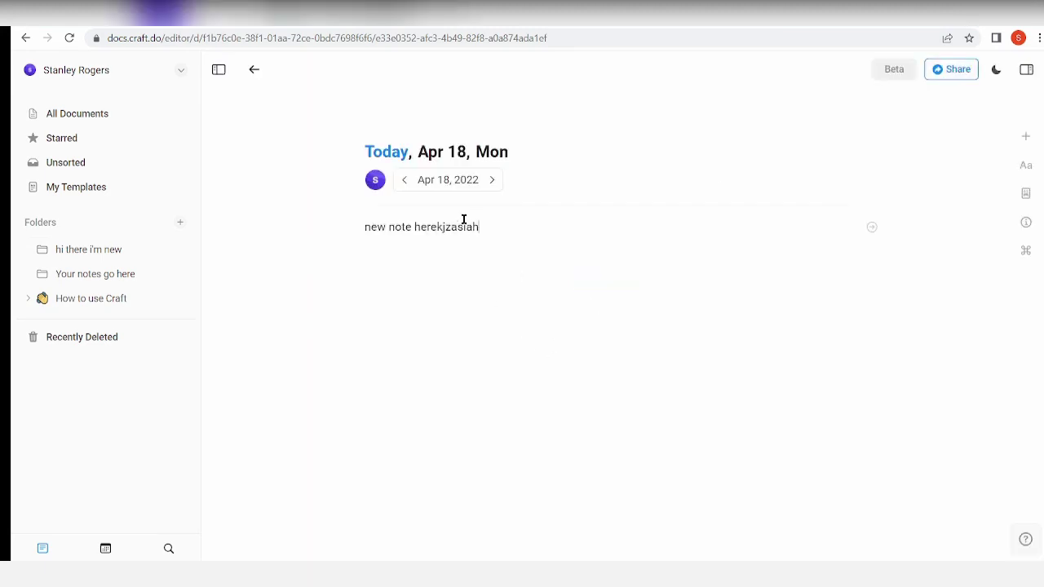
{"action": "key", "text": "BackSpace"}
{"action": "key", "text": "BackSpace"}
{"action": "key", "text": "BackSpace"}
{"action": "key", "text": "BackSpace"}
{"action": "key", "text": "BackSpace"}
{"action": "key", "text": "BackSpace"}
{"action": "key", "text": "BackSpace"}
Give 'new note here' the Title style, briefly trying Subtitle before returning to Title
{"action": "left_click", "coordinate": [1027, 70]}
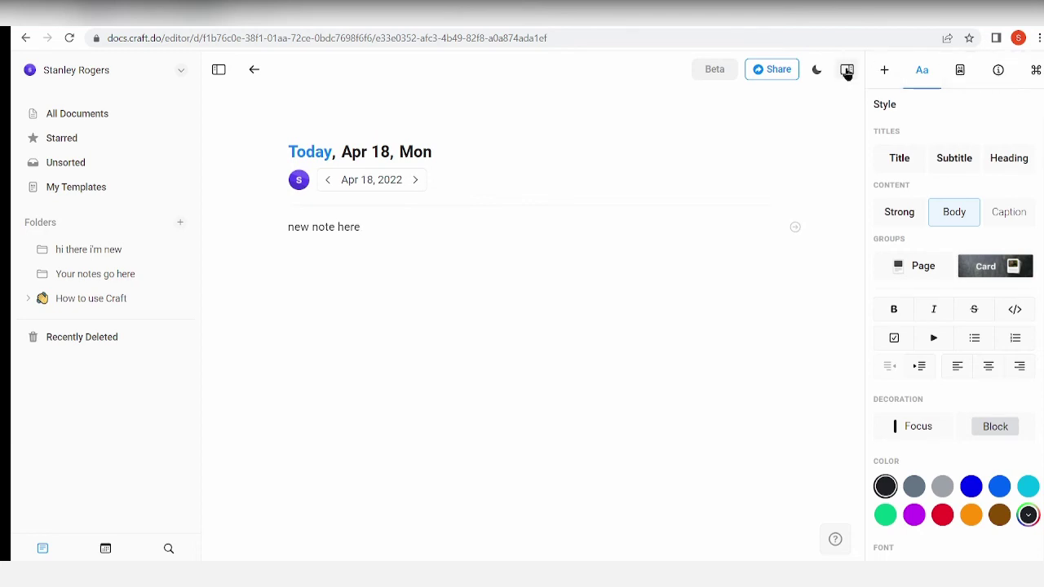
{"action": "left_click", "coordinate": [847, 70]}
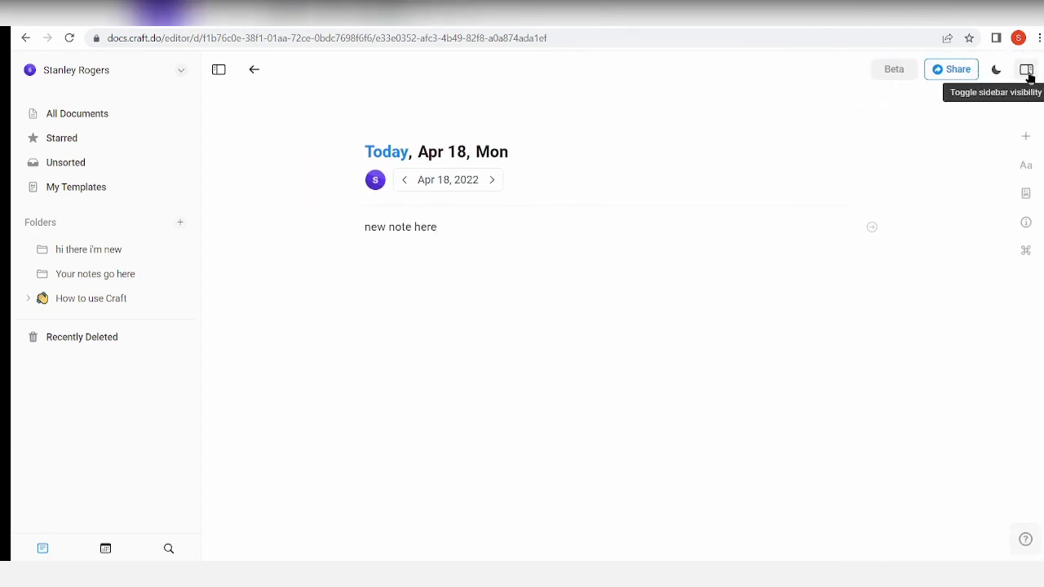
{"action": "left_click", "coordinate": [1028, 72]}
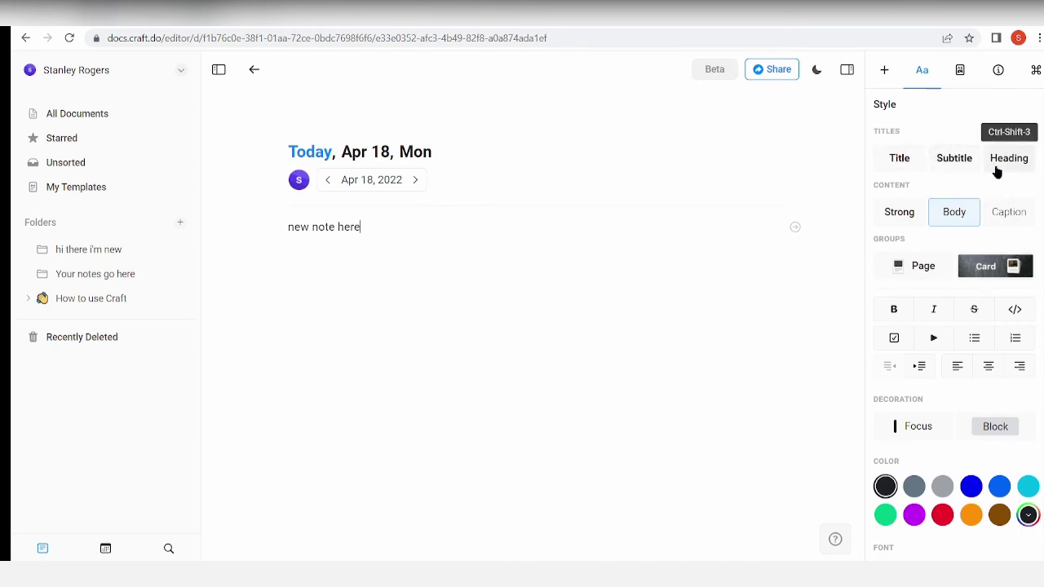
{"action": "left_click", "coordinate": [906, 160]}
{"action": "left_click", "coordinate": [946, 161]}
{"action": "left_click", "coordinate": [910, 165]}
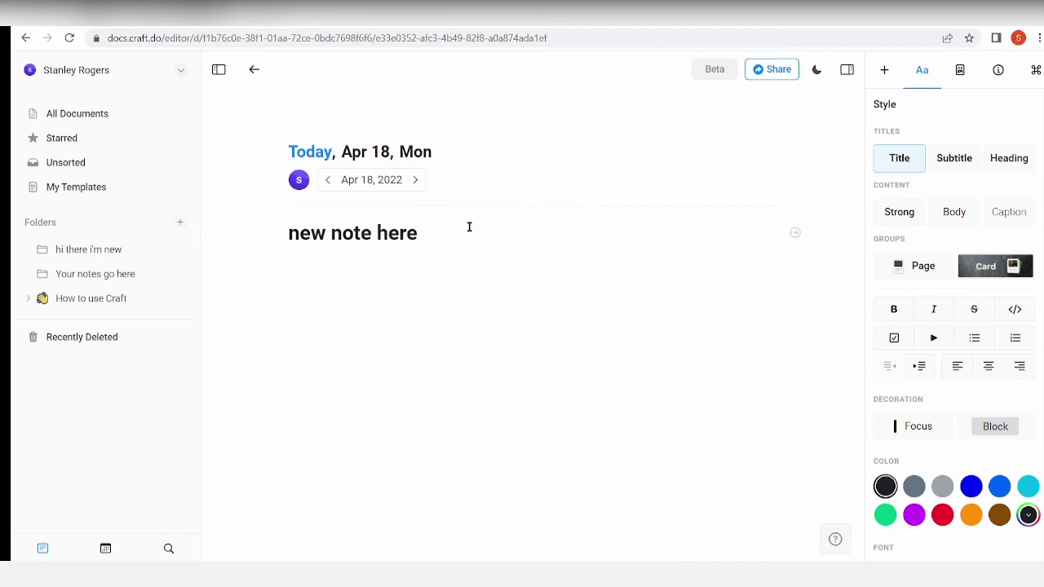
Add a 'sub note' line below the title and style it as Subtitle
{"action": "key", "text": "Return"}
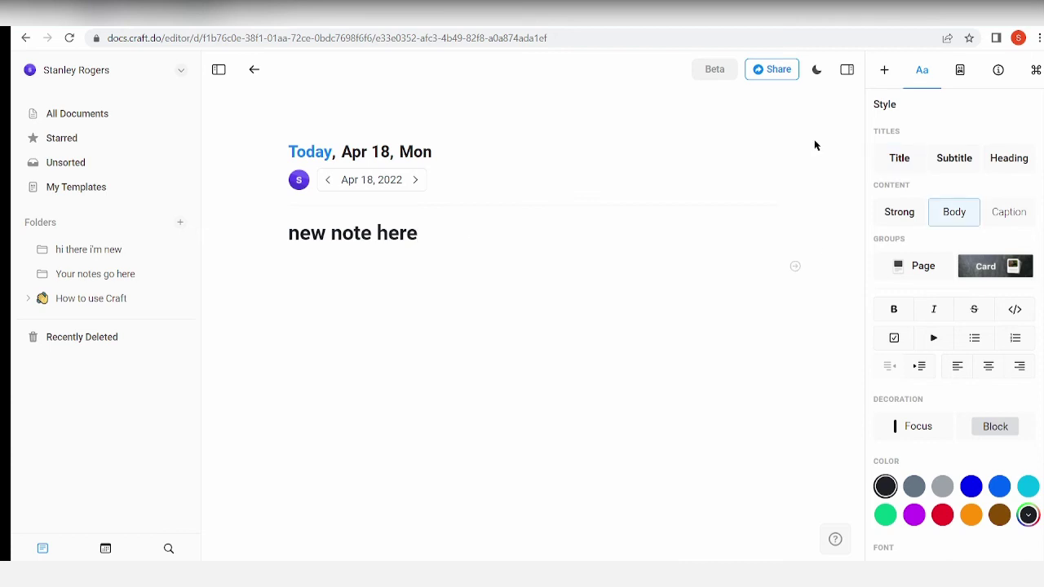
{"action": "type", "text": "sub note"}
{"action": "left_click", "coordinate": [954, 163]}
Switch the 'sub note' line from Subtitle to the Heading style
{"action": "left_click", "coordinate": [1002, 161]}
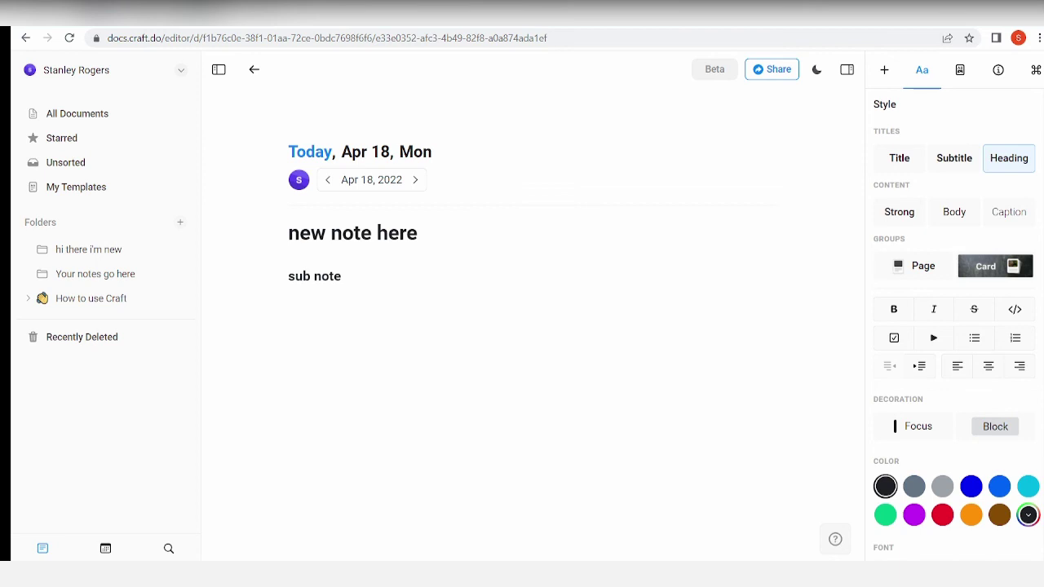
Apply the Title style to the 'sub note' line to match 'new note here'
{"action": "left_click", "coordinate": [341, 275]}
{"action": "left_click", "coordinate": [919, 160]}
{"action": "scroll", "coordinate": [944, 490], "scroll_direction": "down", "scroll_amount": 1}
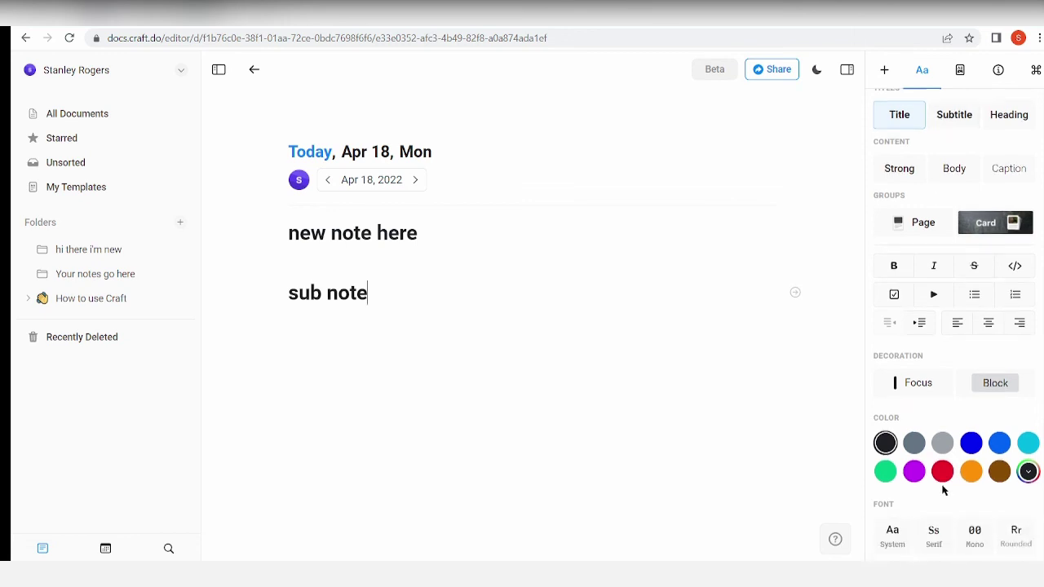
{"action": "scroll", "coordinate": [915, 408], "scroll_direction": "up", "scroll_amount": 1}
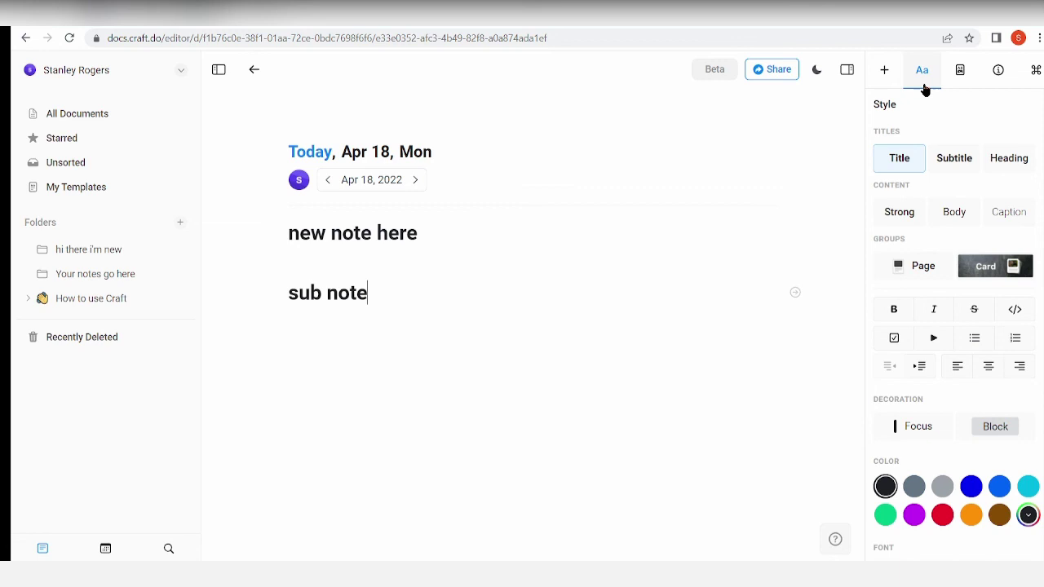
From the Insert panel, add empty blocks below 'sub note' and open a Swift code snippet
{"action": "left_click", "coordinate": [881, 75]}
{"action": "left_click", "coordinate": [915, 130]}
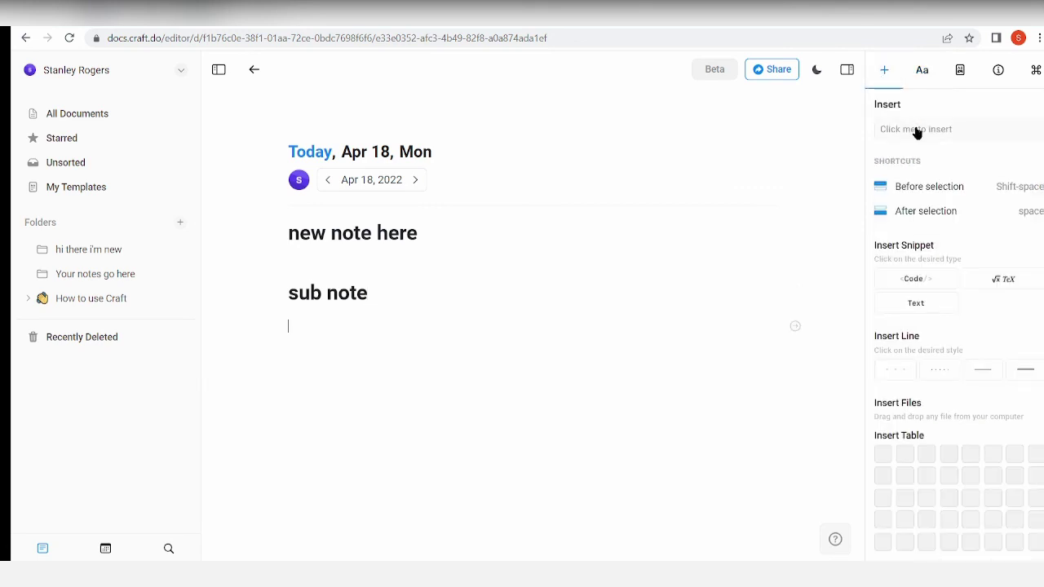
{"action": "left_click", "coordinate": [914, 133]}
{"action": "left_click", "coordinate": [912, 133]}
{"action": "left_click", "coordinate": [909, 133]}
{"action": "left_click", "coordinate": [904, 135]}
{"action": "left_click", "coordinate": [914, 138]}
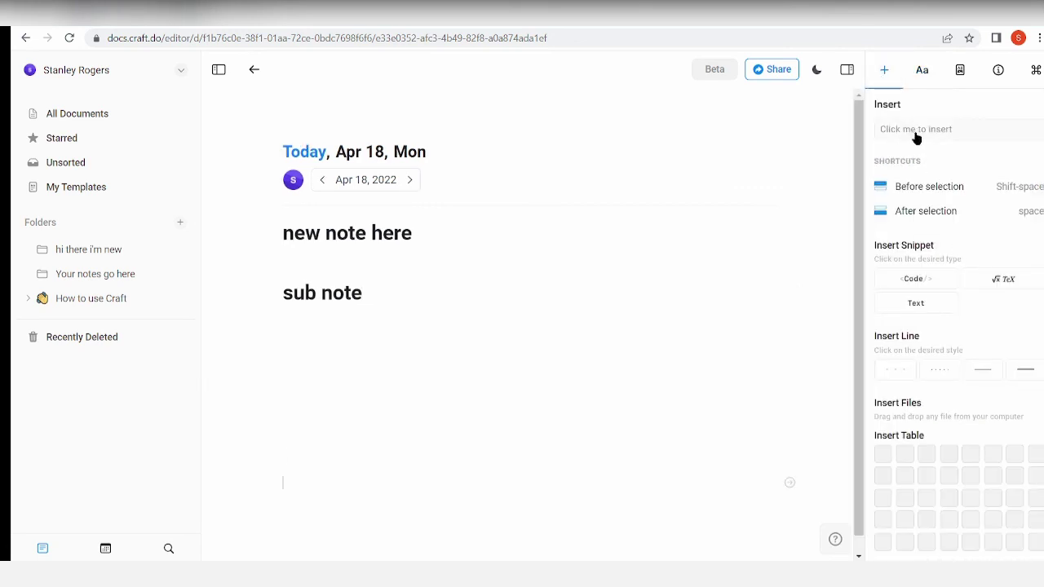
{"action": "left_click", "coordinate": [927, 282]}
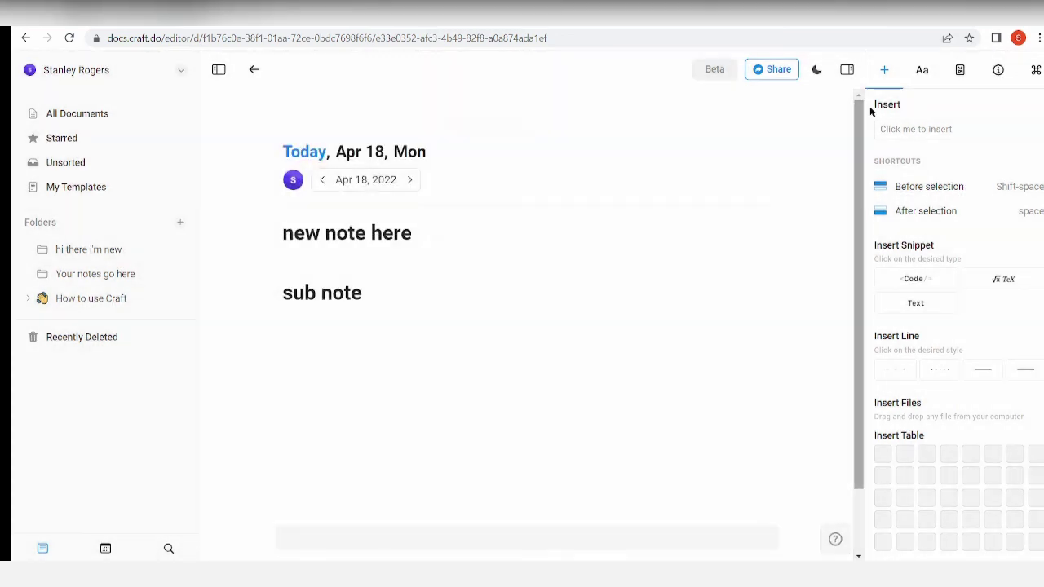
{"action": "left_click", "coordinate": [859, 118]}
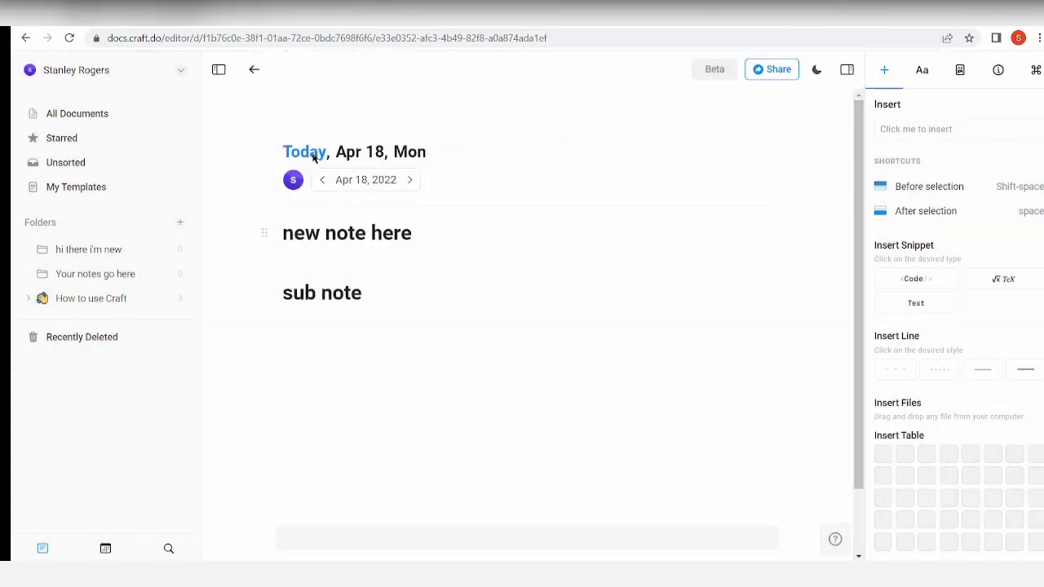